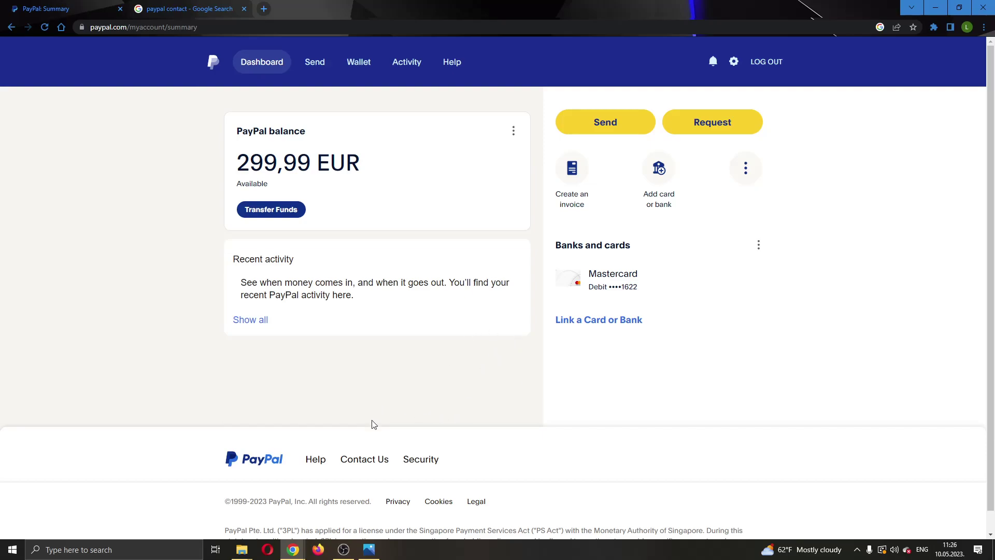
Restore the saved b2.png password-help error screenshot from the taskbar Photos app.
click(369, 550)
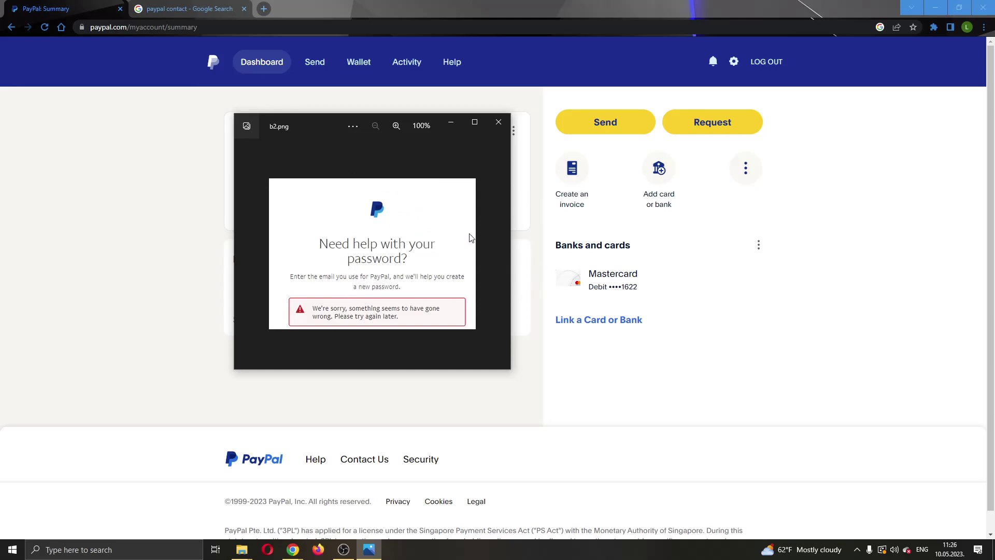
Bring the Chrome window with the PayPal dashboard in front of the screenshot viewer.
click(27, 234)
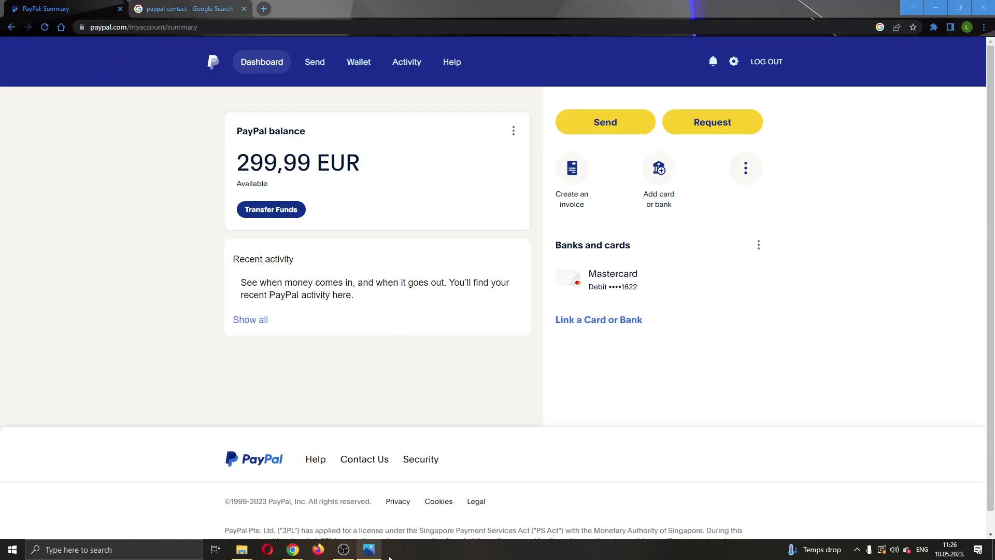
click(368, 550)
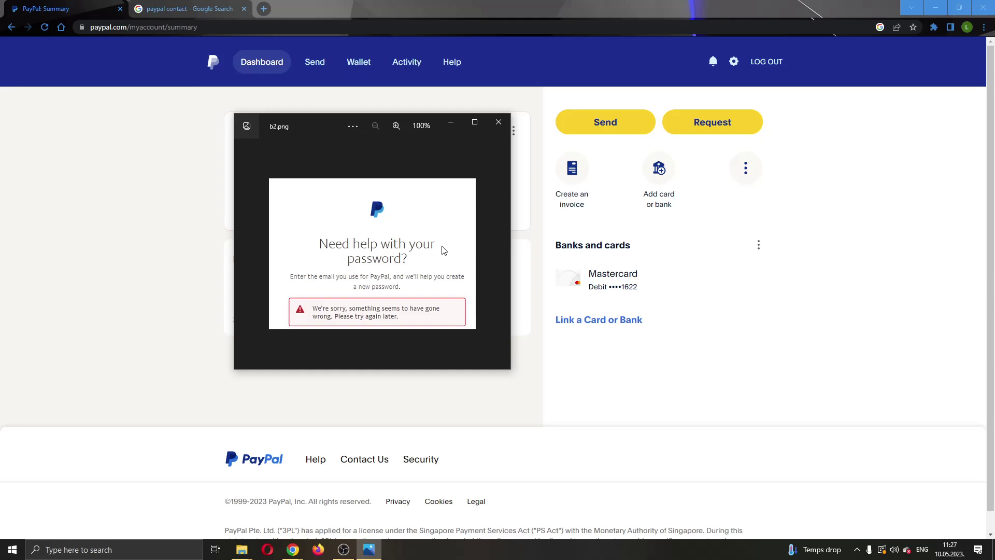
click(124, 268)
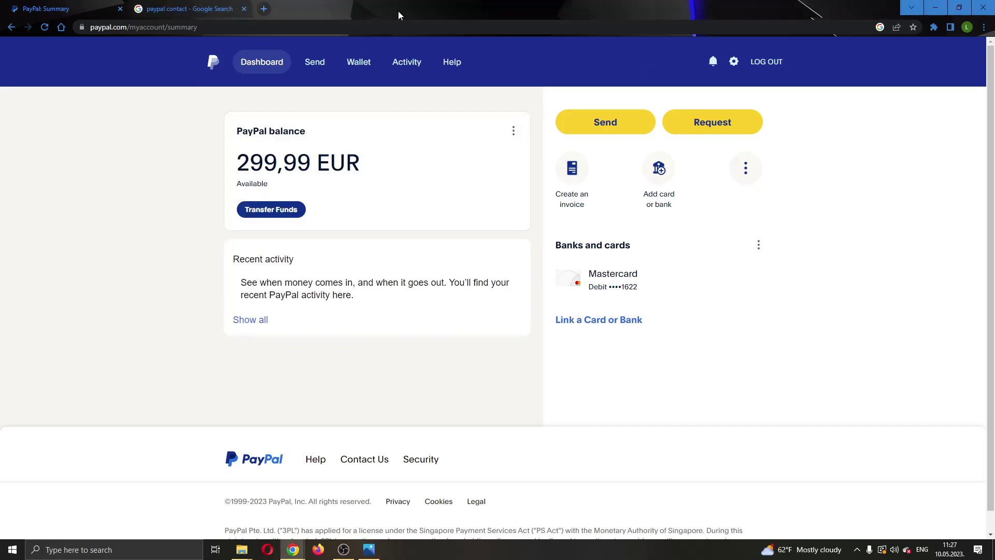
Switch to the 'paypal contact - Google Search' results tab.
click(153, 10)
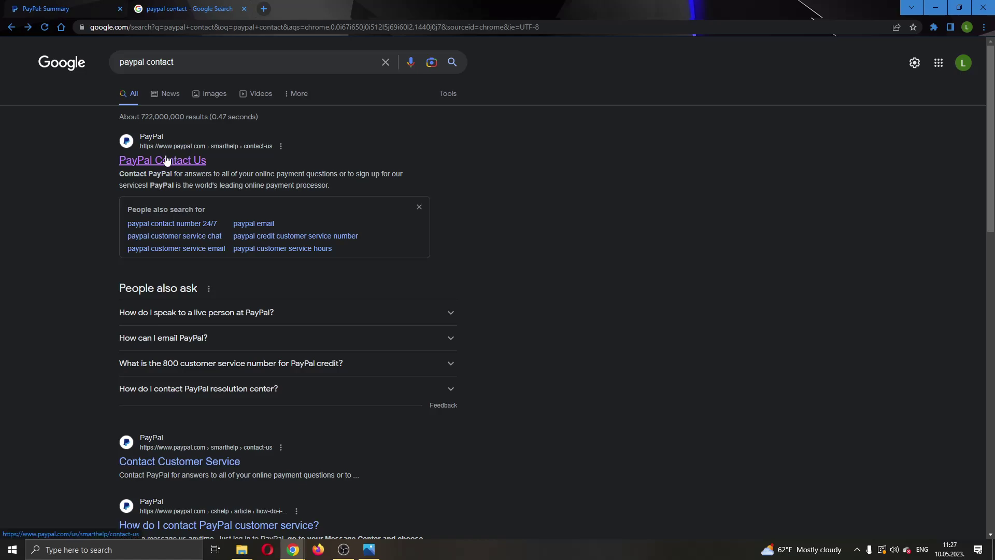
Open the 'PayPal Contact Us' result to reach the Message us and Call us options.
click(140, 165)
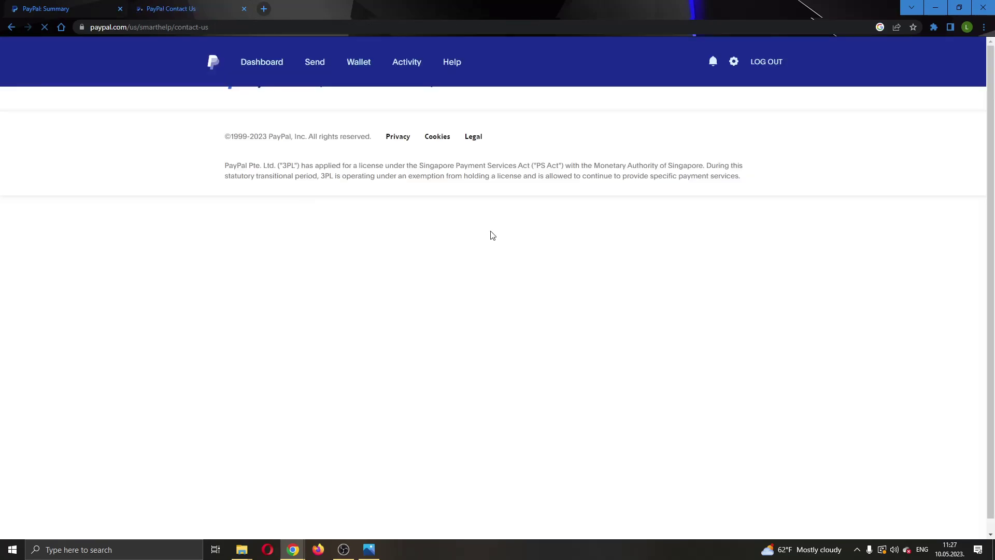
scroll(855, 244, down, 3)
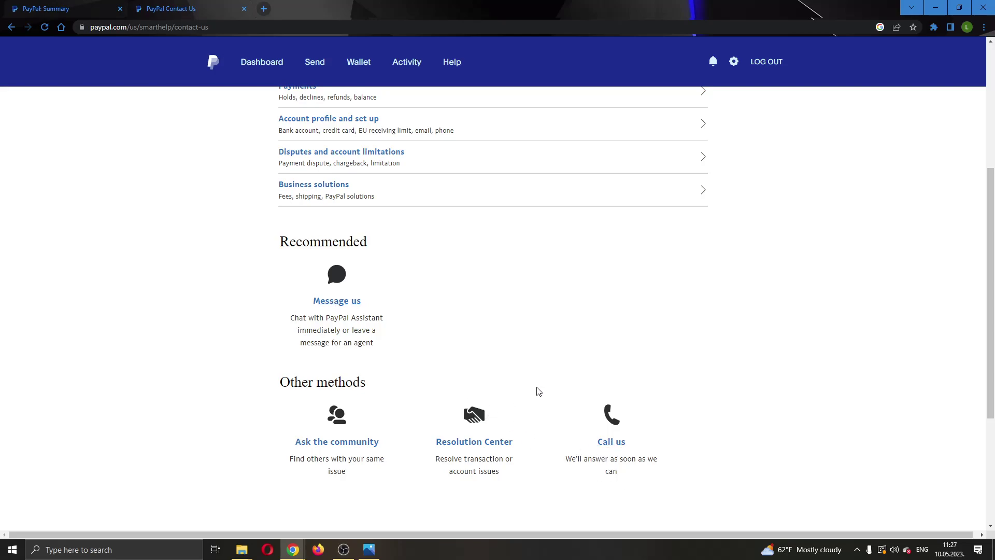
drag(992, 270, 993, 169)
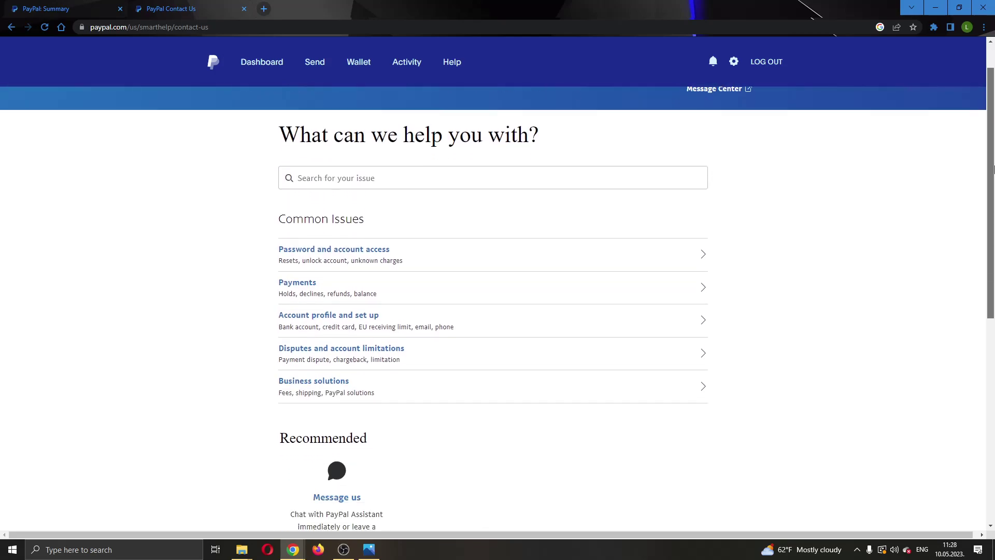
scroll(993, 169, down, 2)
scroll(801, 335, down, 1)
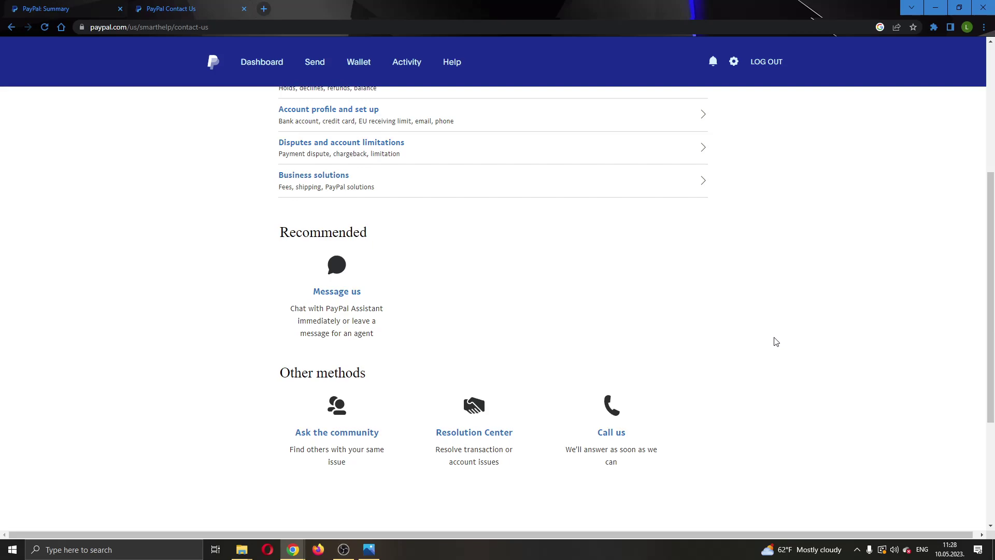
Switch back to the 'PayPal: Summary' tab showing the 299,99 EUR balance.
click(24, 14)
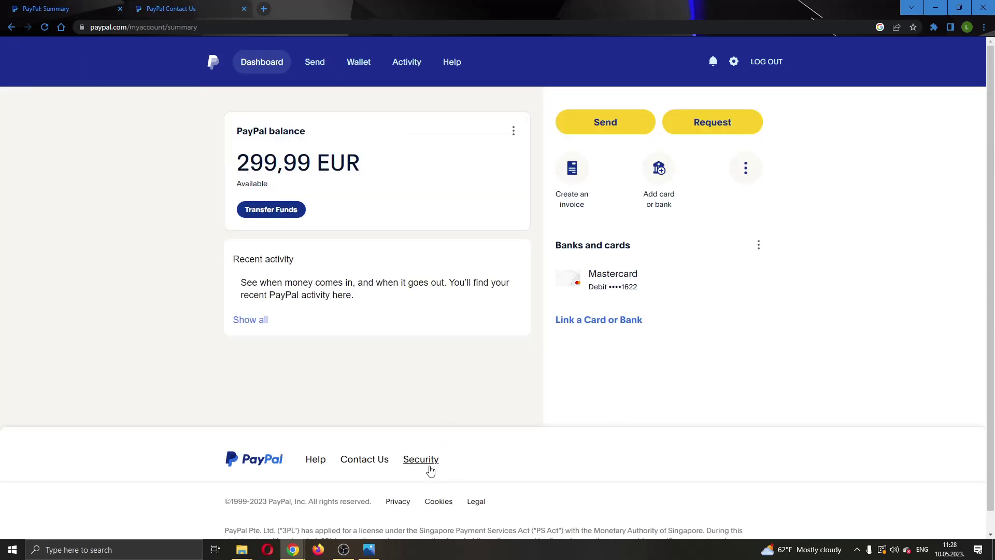